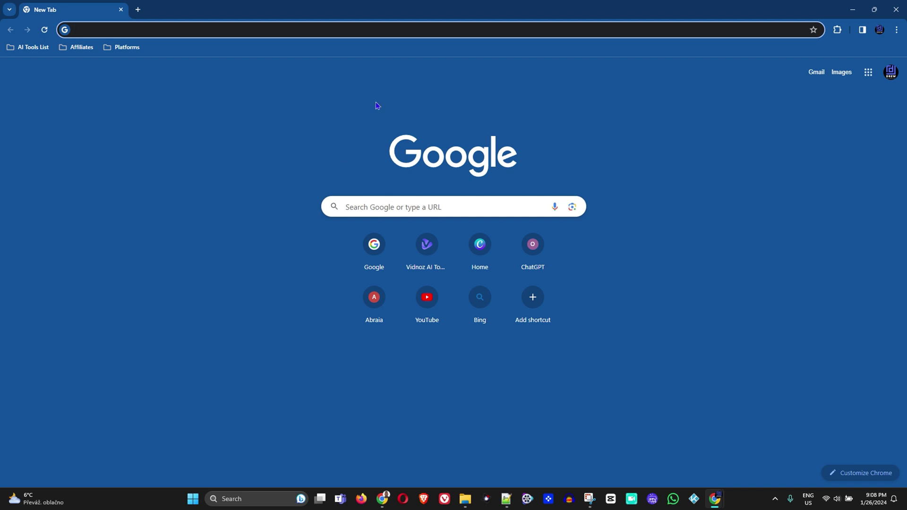
Step: Search Google for 'intel realtek hd audio driver windows 11'
text(intel realtek hd audio driver windows 11)
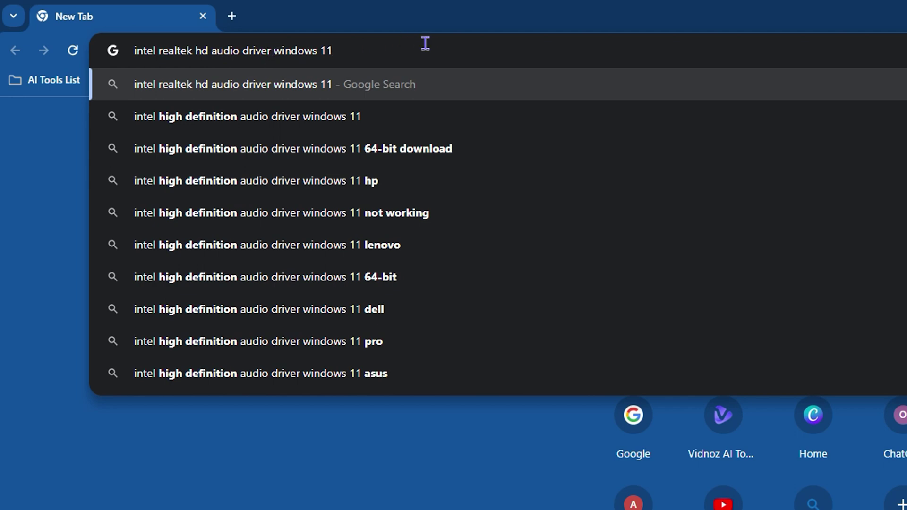
key(Return)
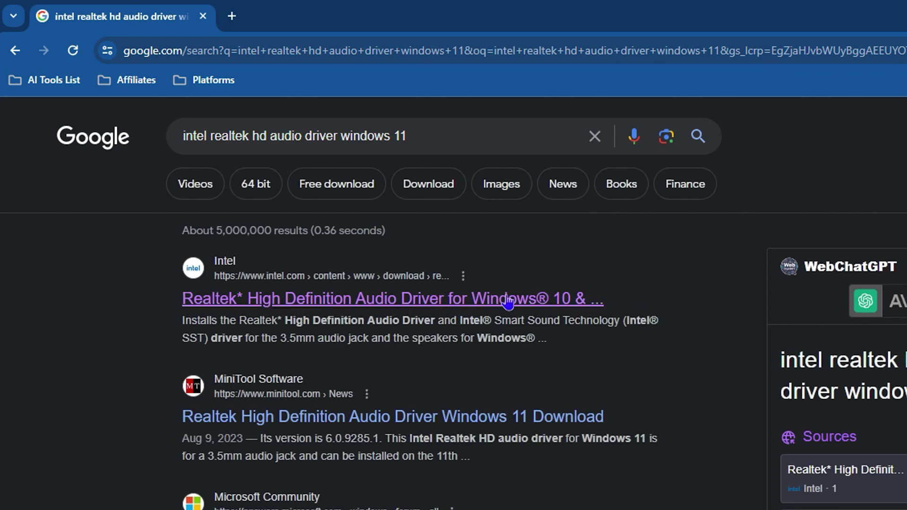
Step: Open Intel's Realtek High Definition Audio Driver page and keep version 6.0.9475.1 (Latest)
click(378, 300)
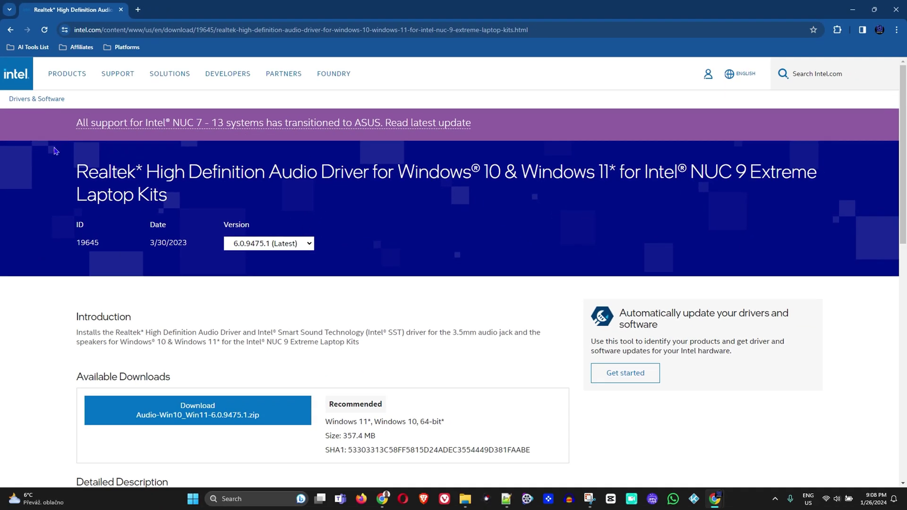
drag(79, 175, 552, 173)
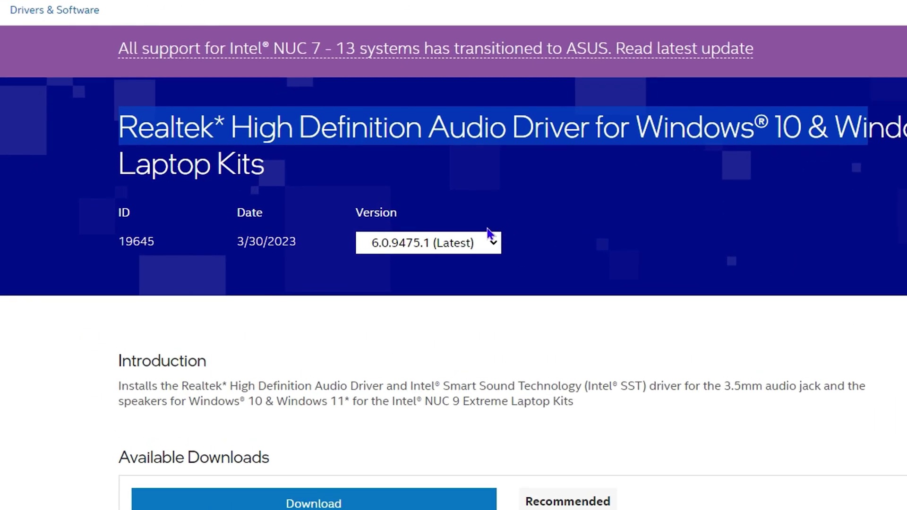
click(307, 240)
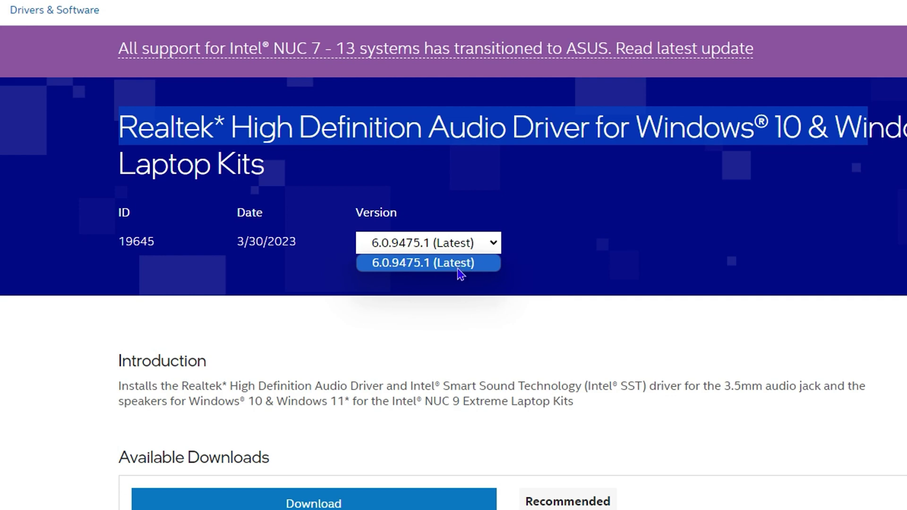
click(457, 326)
Step: Scroll down to Available Downloads and select the 'Windows 10' text in the requirements
scroll(427, 352, down, 5)
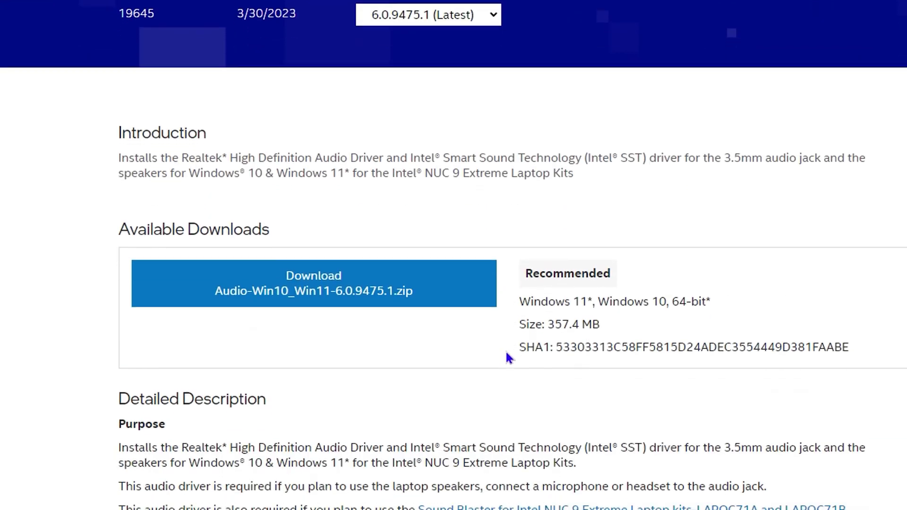
scroll(443, 354, down, 2)
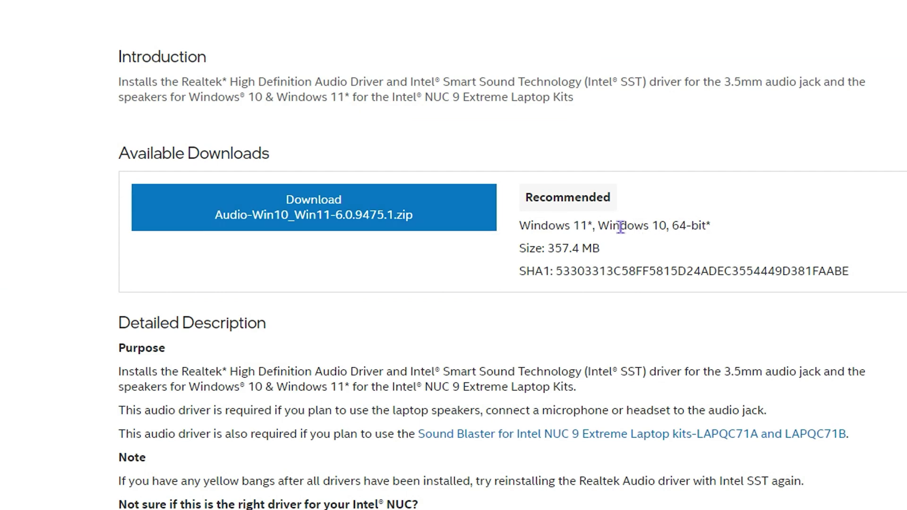
double_click(529, 226)
click(652, 222)
drag(652, 222, 711, 224)
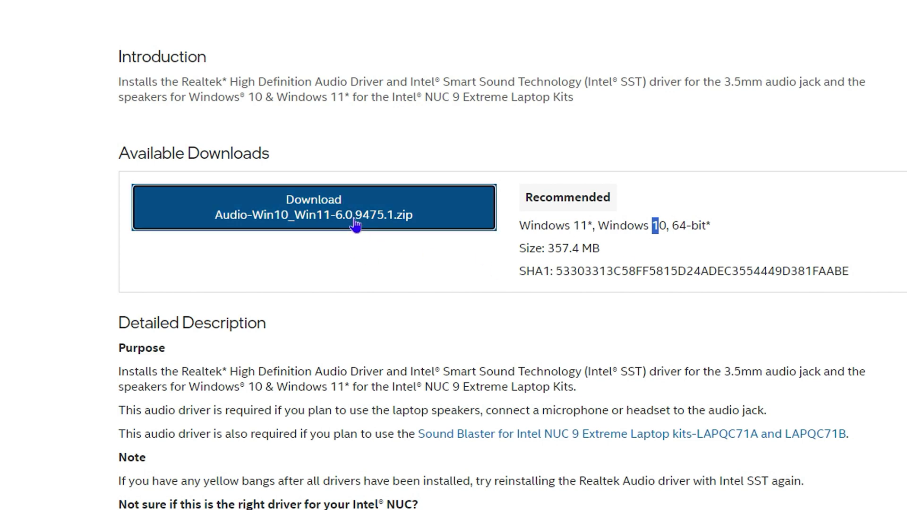
Step: Download Audio-Win10_Win11-6.0.9475.1.zip by accepting Intel's license terms, then dismiss the download notice
click(413, 226)
scroll(624, 273, down, 20)
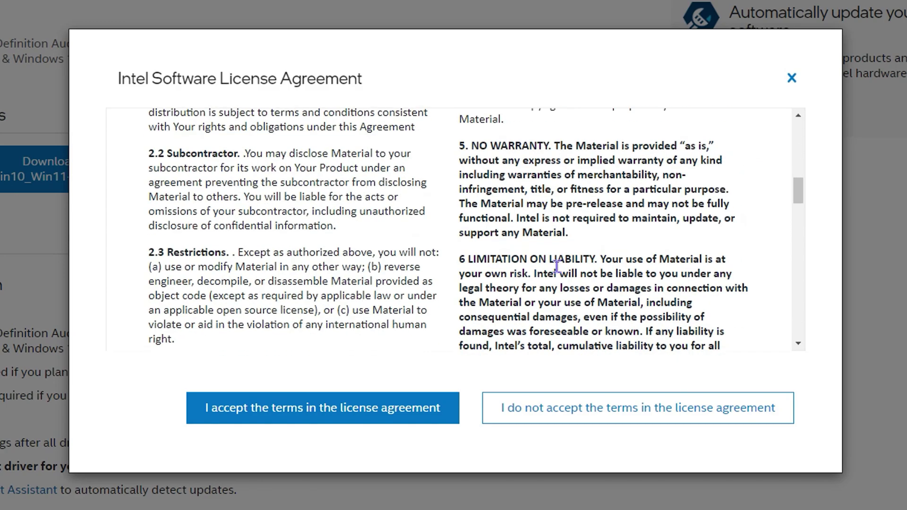
scroll(485, 253, up, 8)
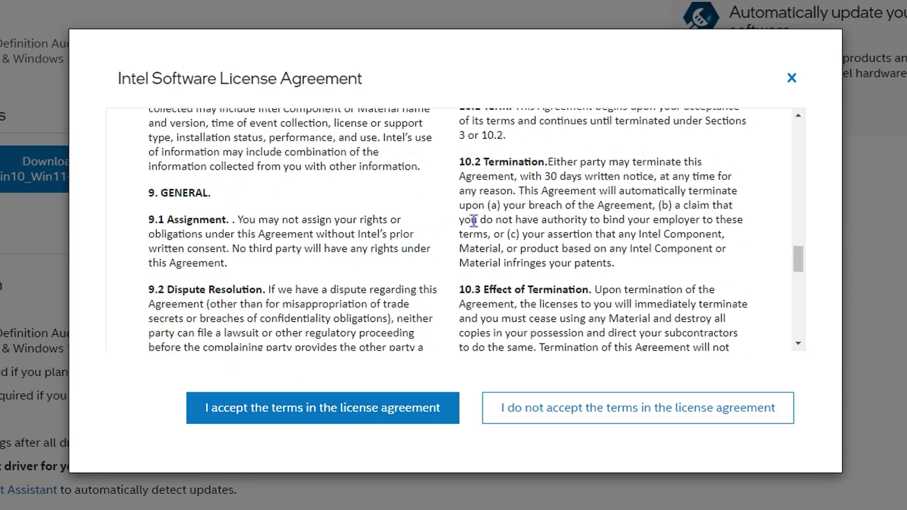
click(304, 416)
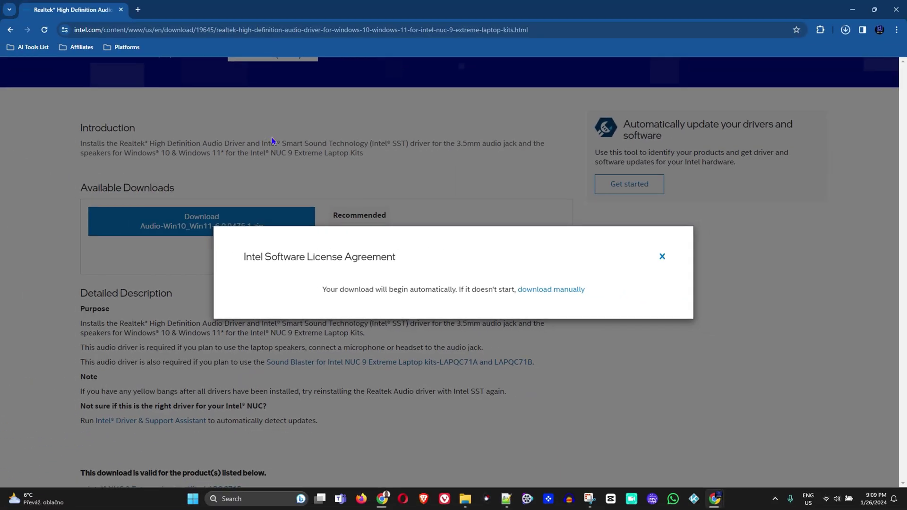
click(661, 254)
drag(412, 233, 416, 233)
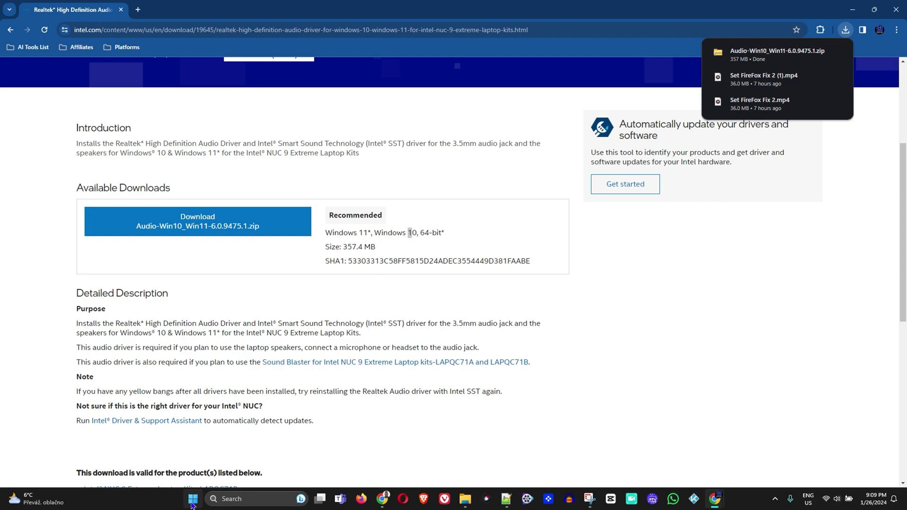
Step: Open System Information via Start search and highlight the System Type row showing x64-based PC
click(192, 503)
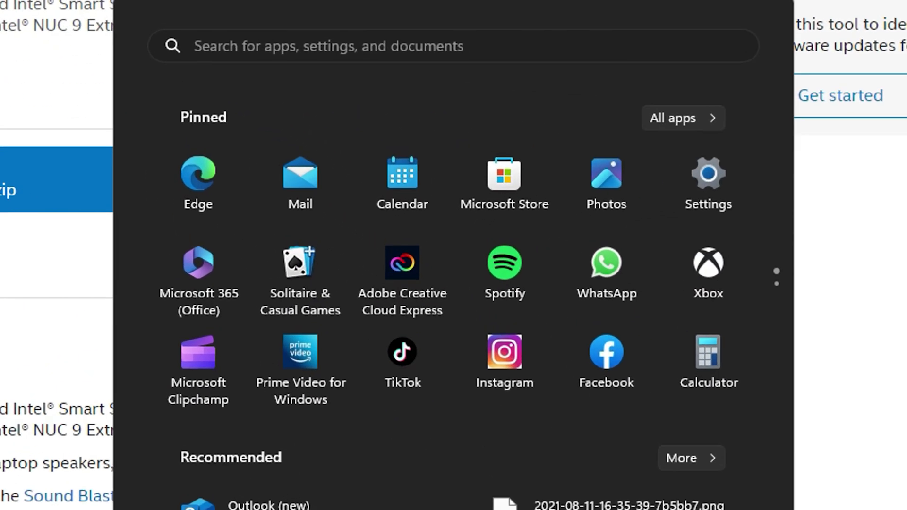
text(sy)
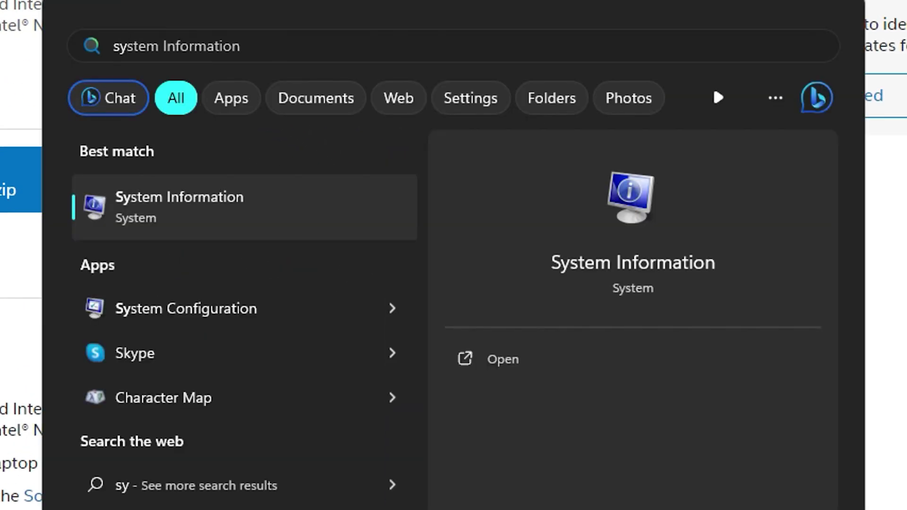
click(208, 205)
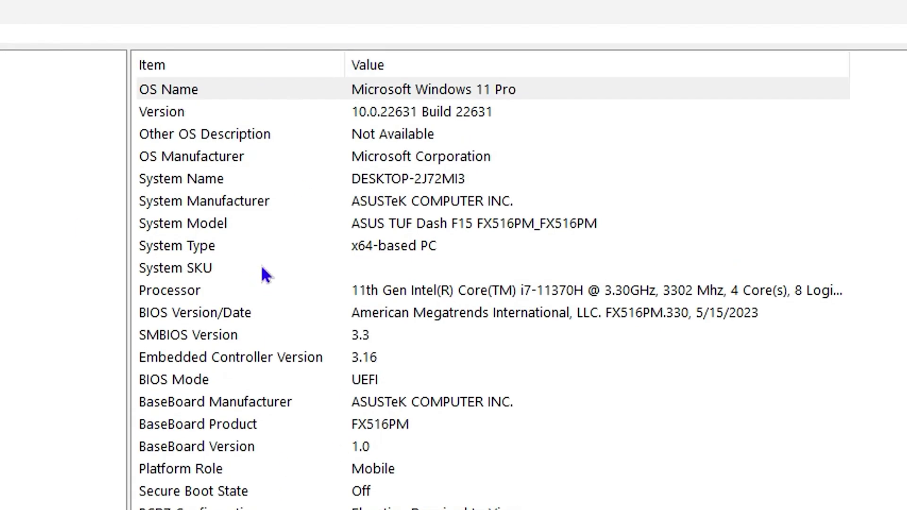
click(174, 251)
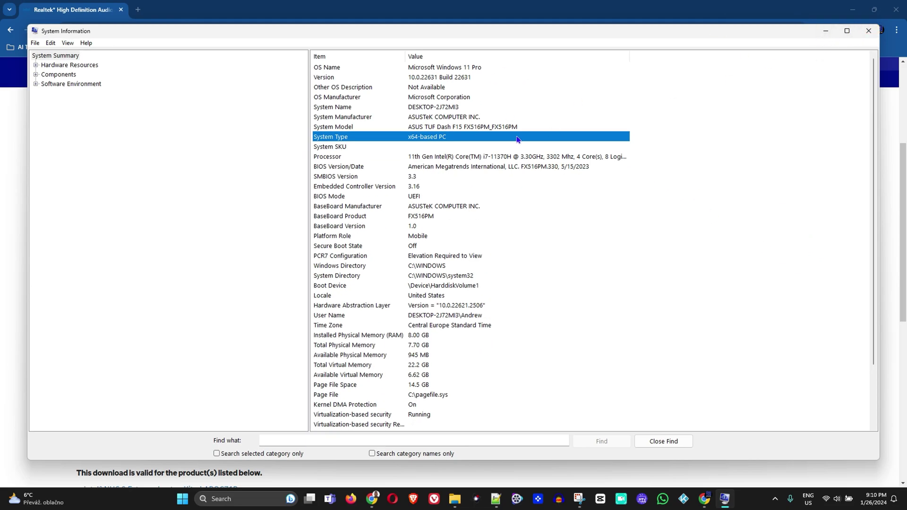
Step: Close System Information and search Google for 'intel realtek hd audio driver windows 11 32bit'
click(869, 30)
scroll(160, 91, up, 1)
scroll(160, 91, up, 3)
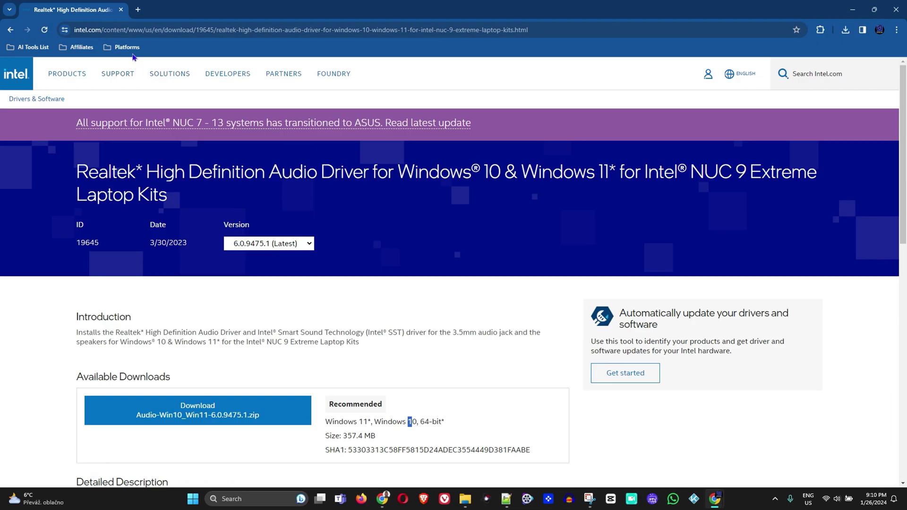
click(98, 26)
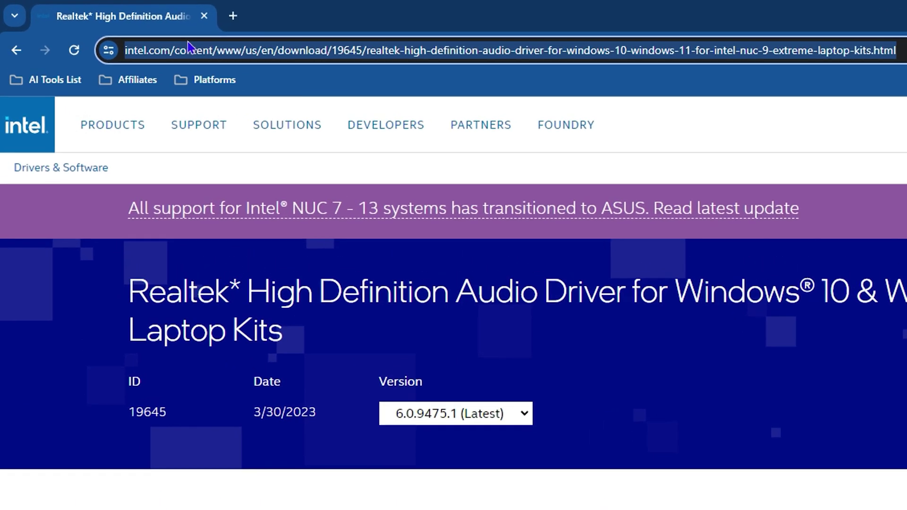
text(intel realtek hd audio driver windows 11)
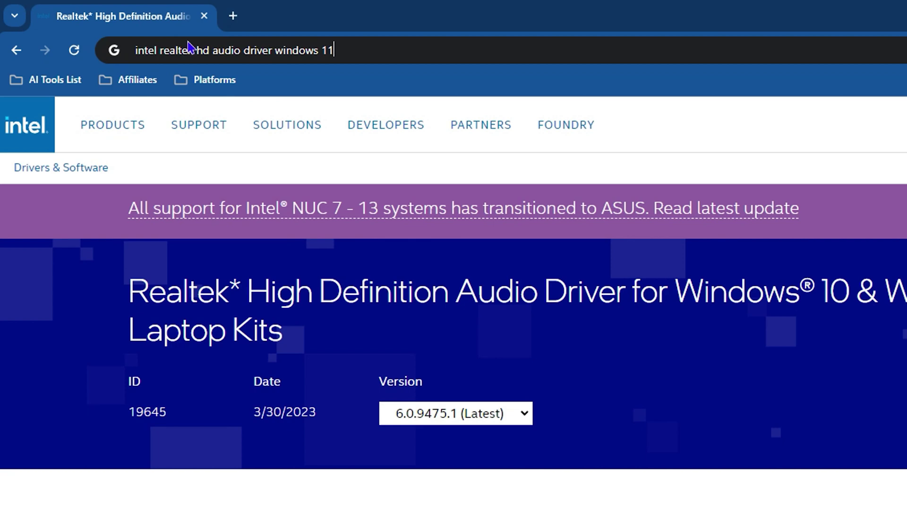
text( 3)
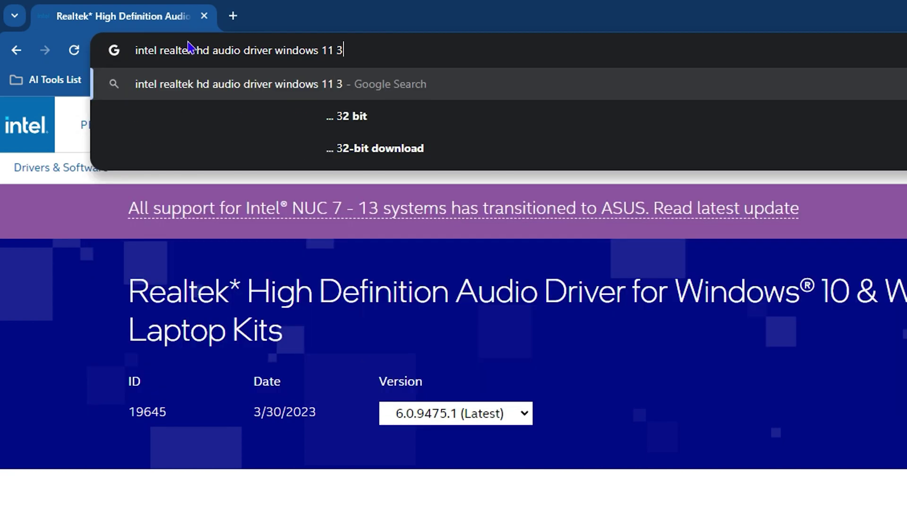
text(2bit)
key(Down)
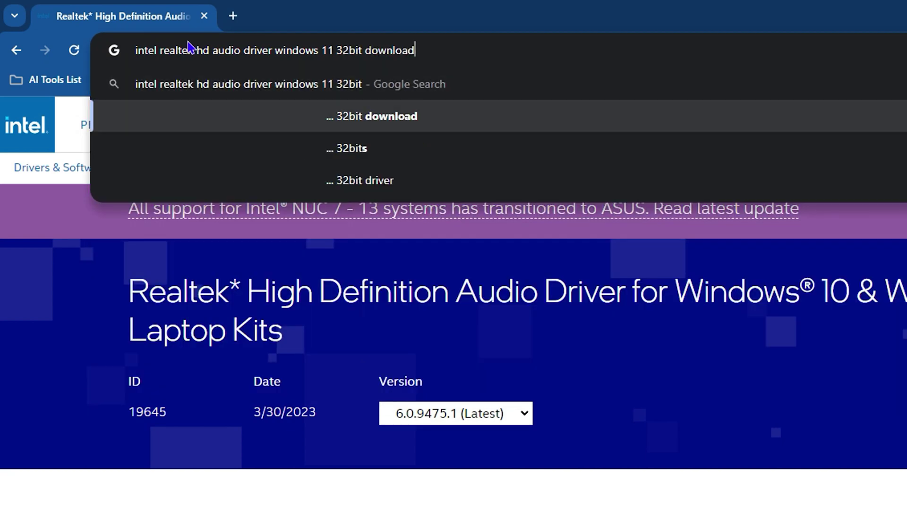
key(Return)
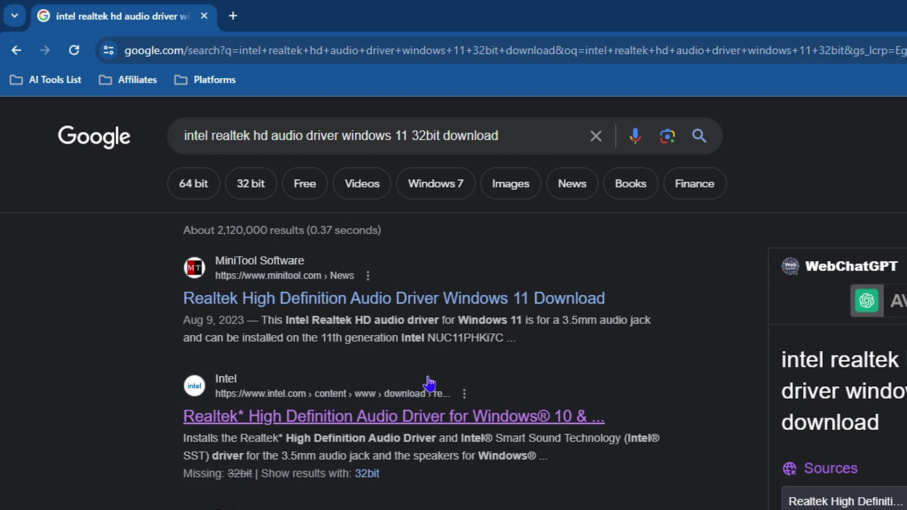
Step: Open the MiniTool Realtek driver article and select its title and byline
click(482, 297)
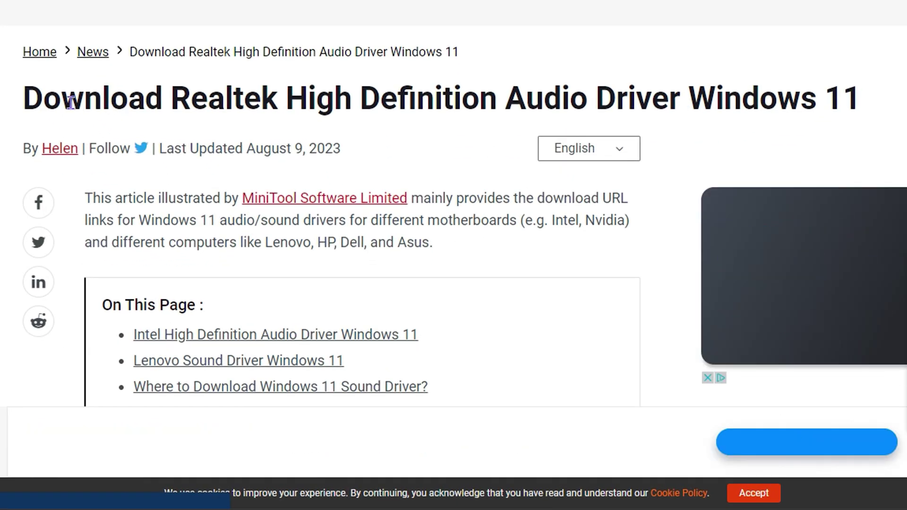
drag(189, 242, 464, 249)
drag(503, 113, 388, 142)
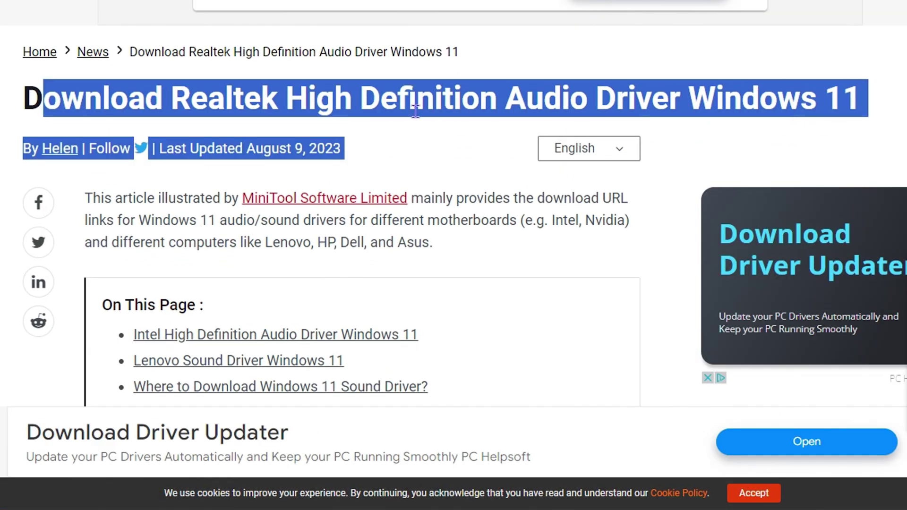
scroll(388, 142, down, 4)
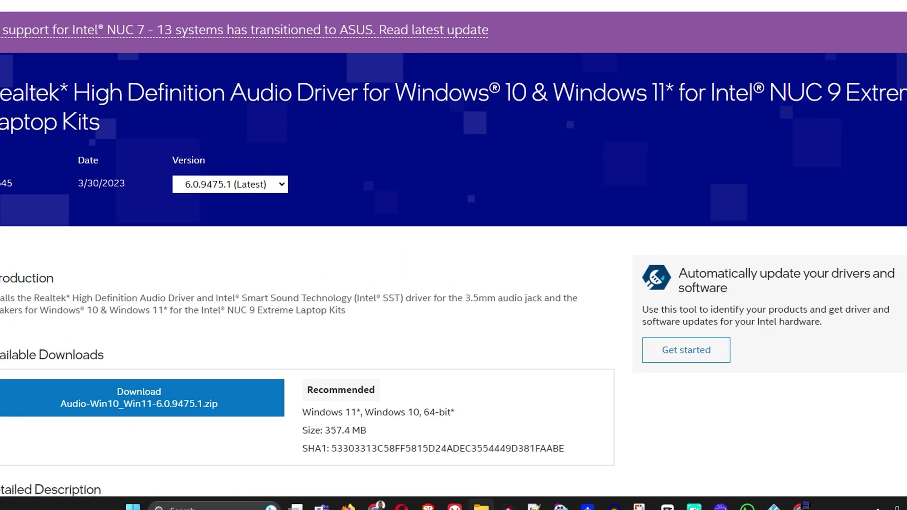
Step: Open Downloads with Win+E and extract Audio-Win10_Win11-6.0.9475.1.zip using Extract All
key(super+e)
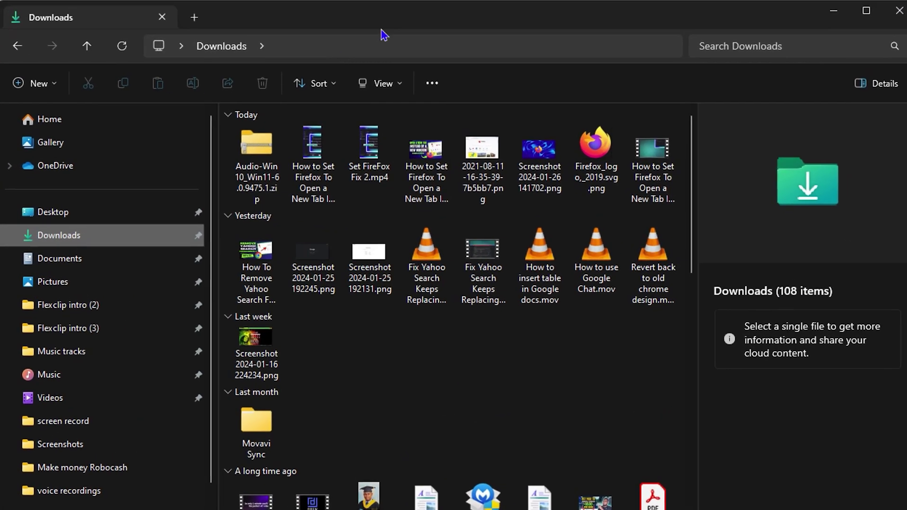
click(406, 189)
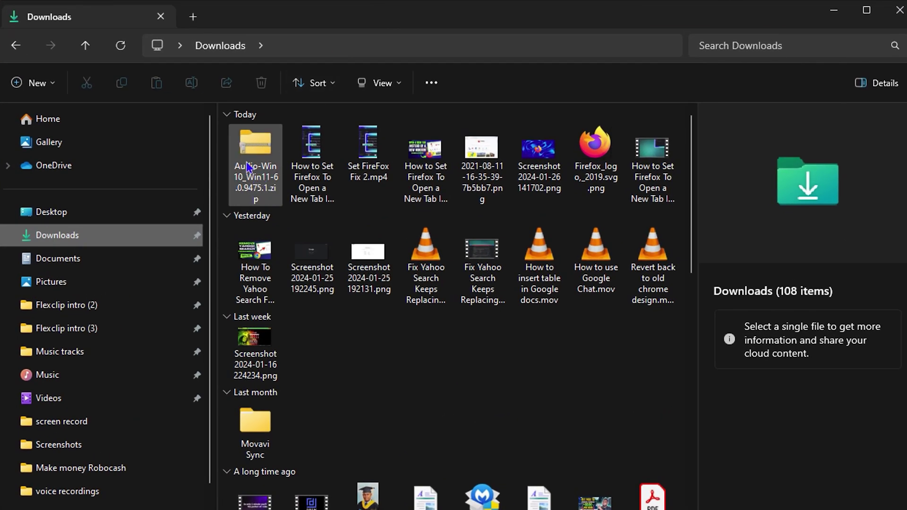
right_click(268, 162)
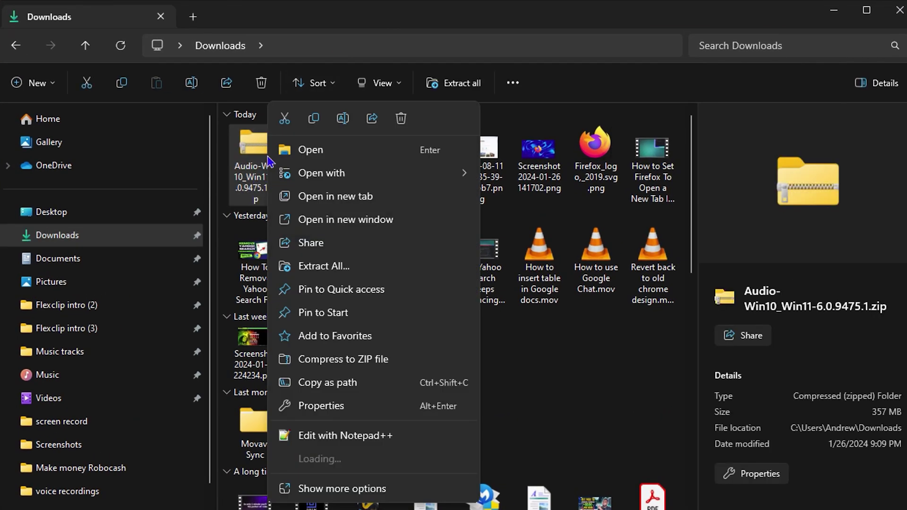
click(346, 266)
click(424, 383)
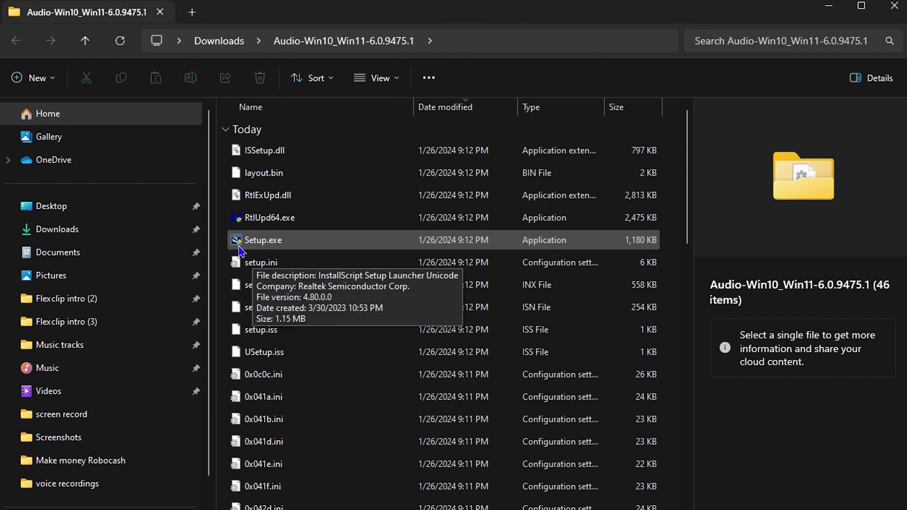
Step: Show the extracted driver files as medium icons and open the Setup.exe context menu
click(374, 79)
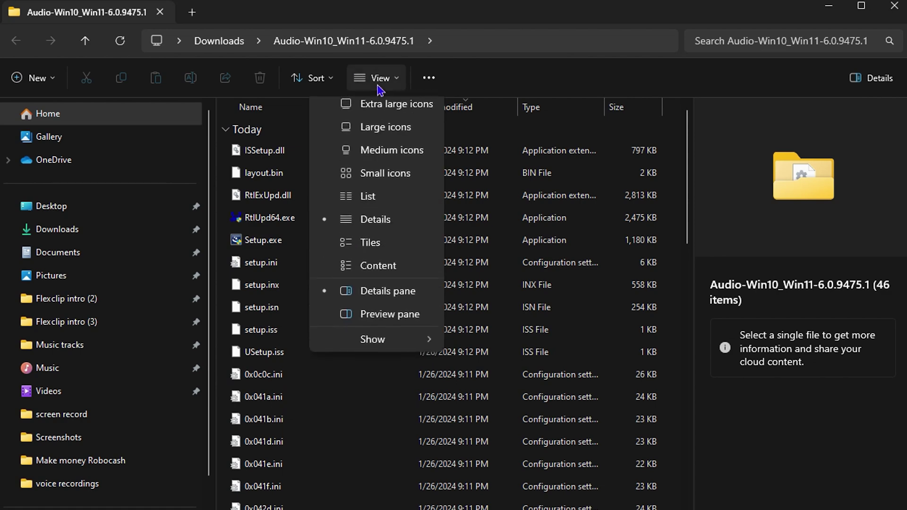
click(387, 136)
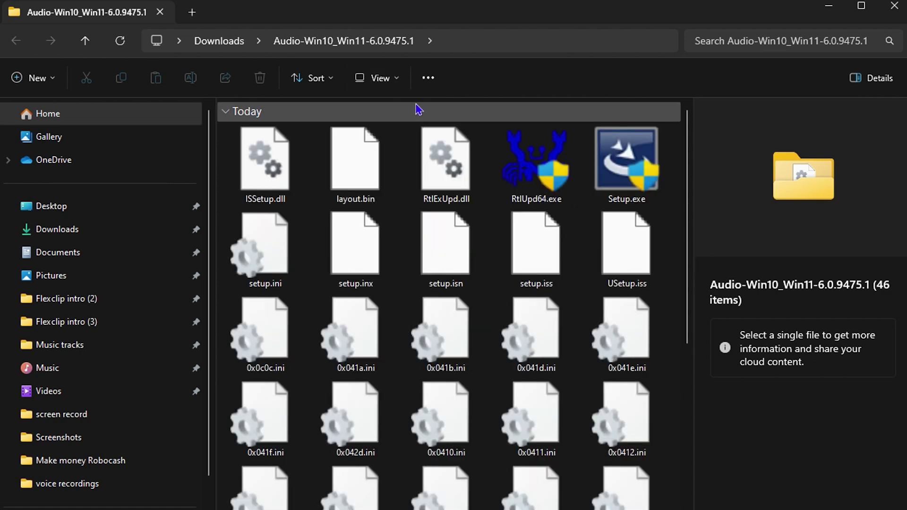
click(378, 81)
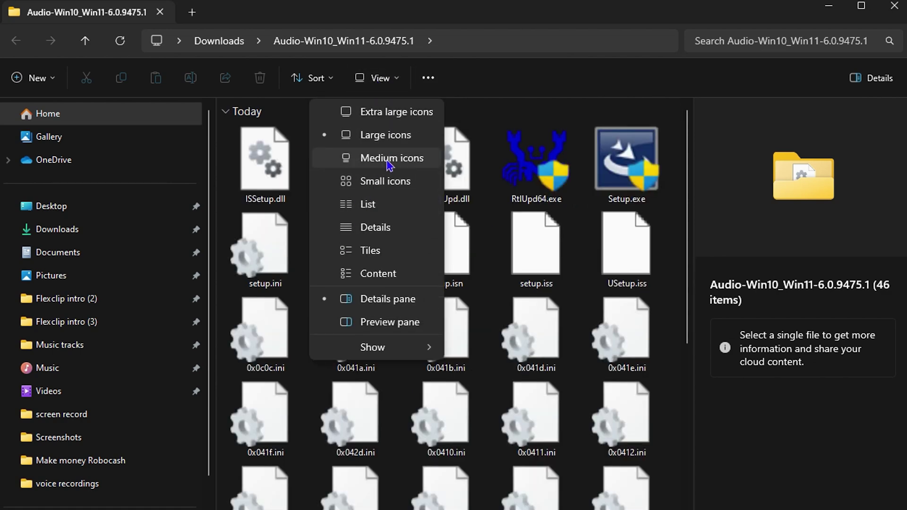
click(331, 157)
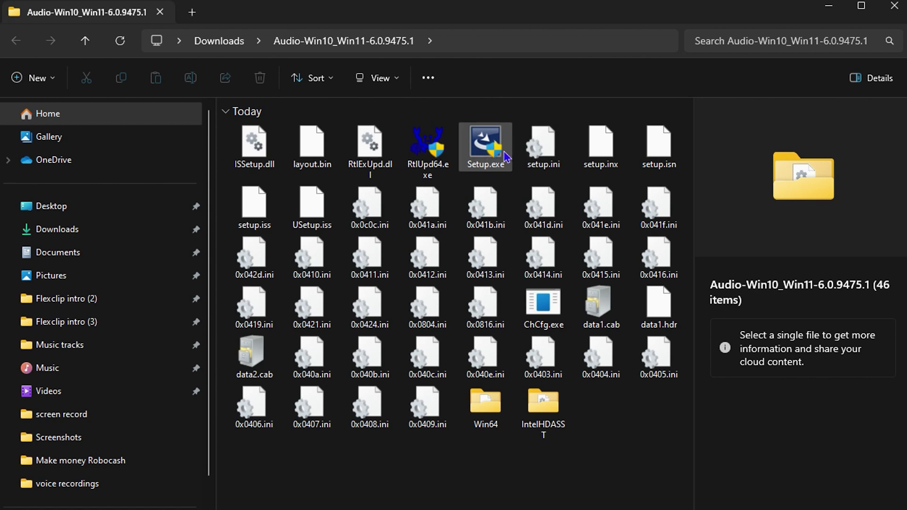
right_click(485, 154)
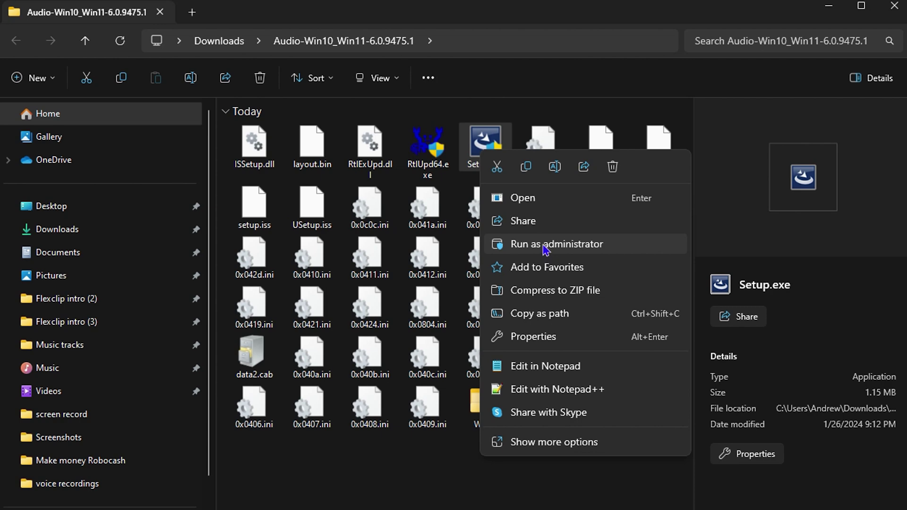
right_click(486, 144)
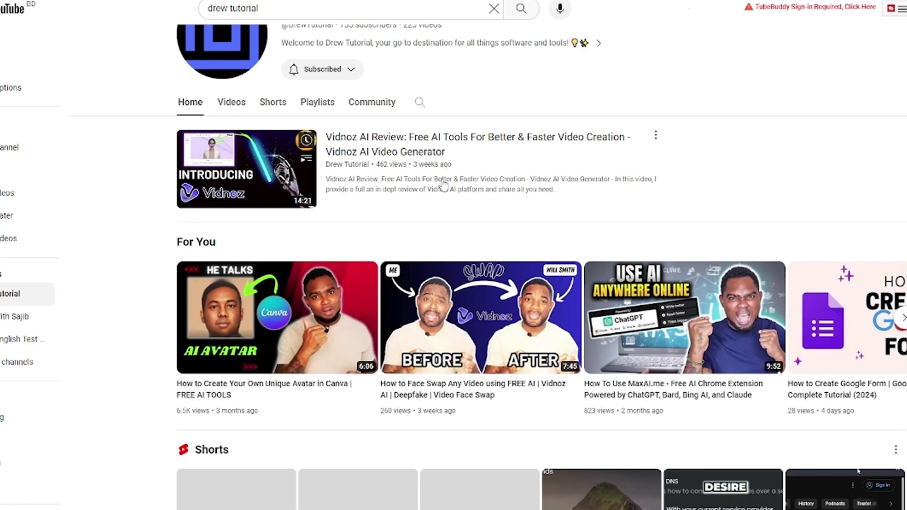
Step: Browse the channel's uploaded videos on the Videos tab
scroll(442, 185, up, 2)
scroll(442, 183, up, 4)
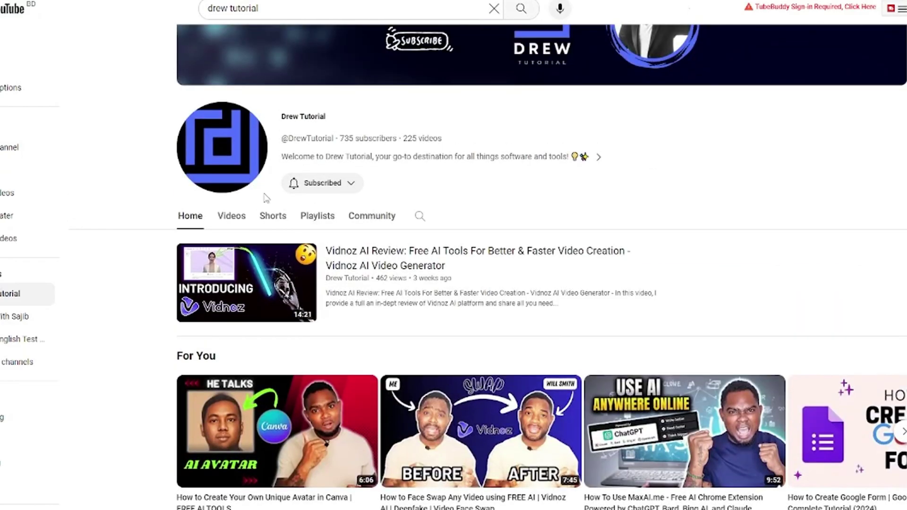
click(232, 217)
scroll(232, 224, down, 15)
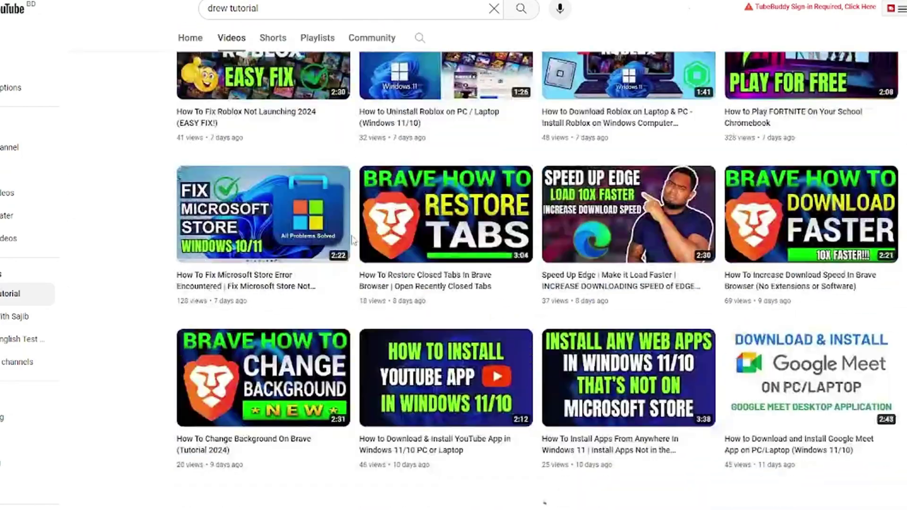
scroll(352, 278, down, 15)
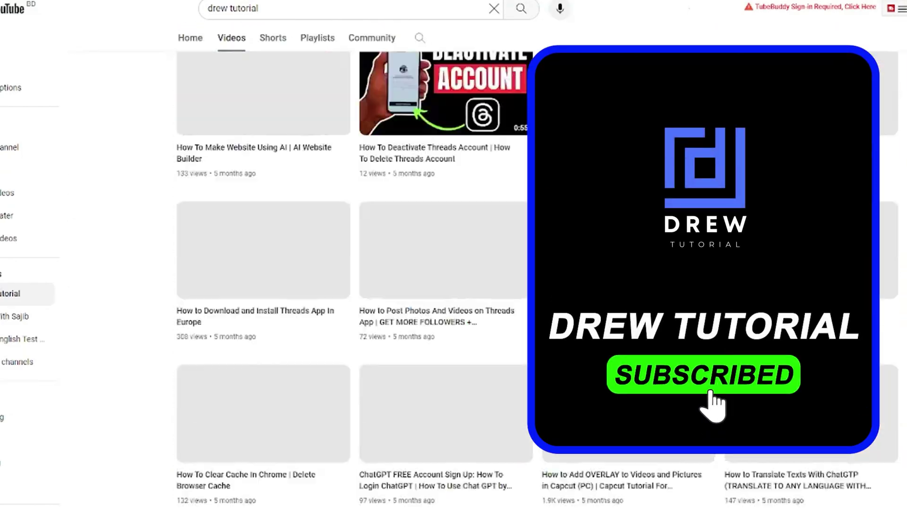
scroll(626, 424, up, 15)
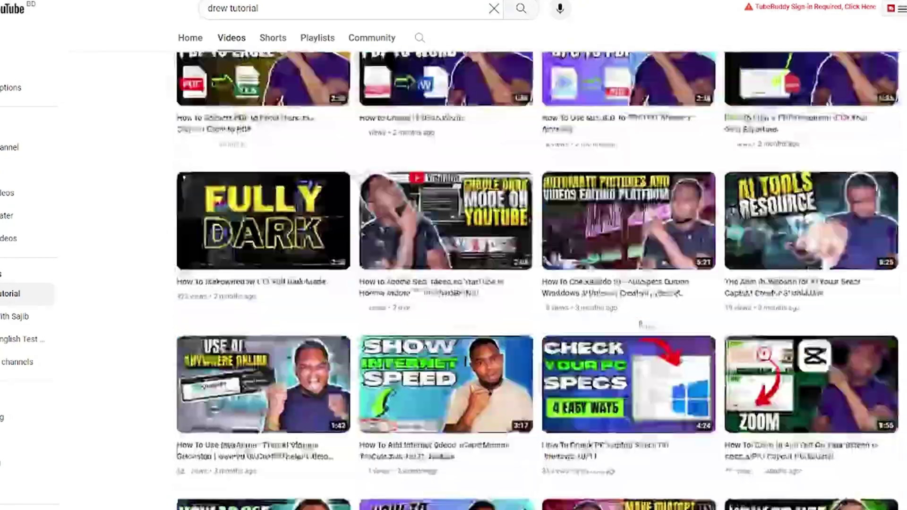
scroll(626, 424, up, 15)
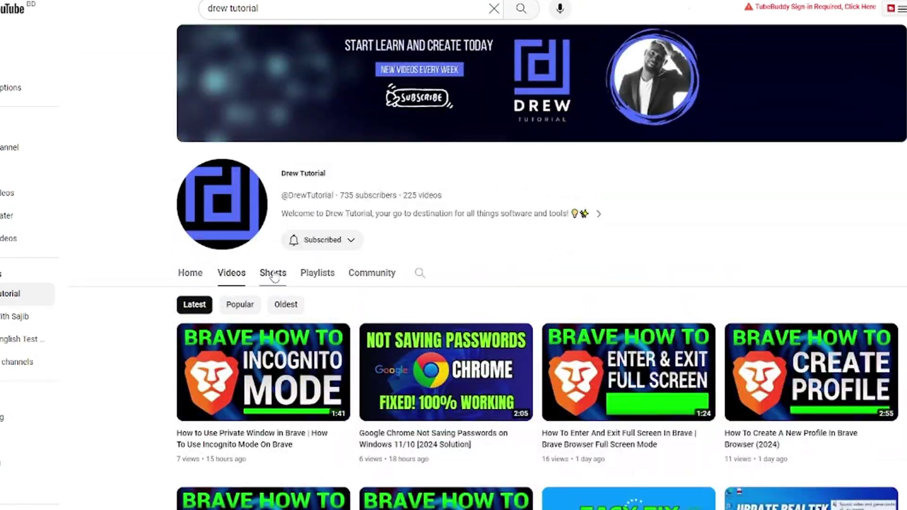
Step: Switch to the Shorts tab and scroll through the short videos
click(273, 274)
scroll(508, 325, down, 15)
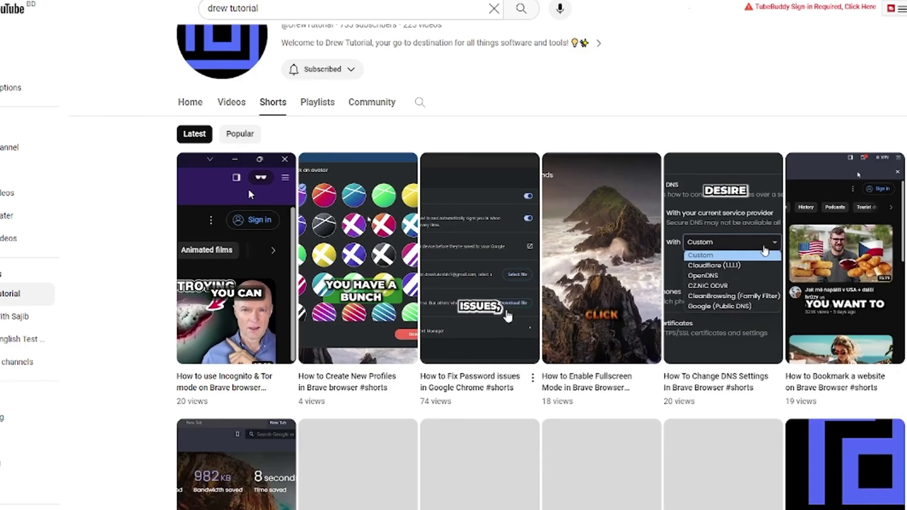
scroll(509, 325, down, 10)
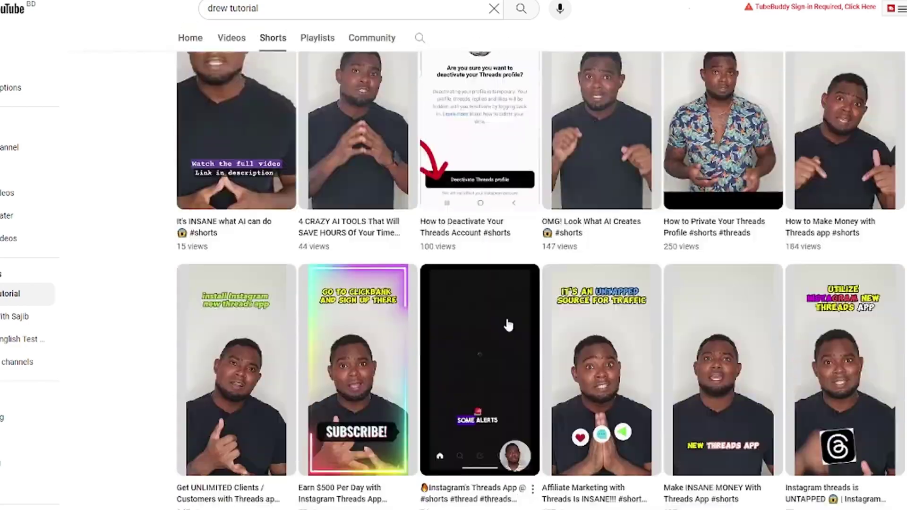